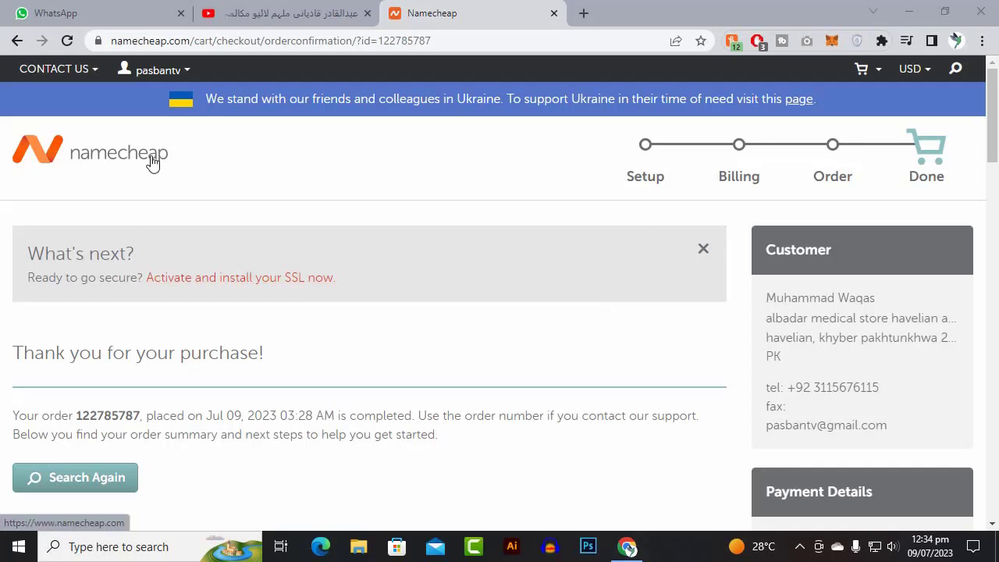
- Open the management page of the purchased PositiveSSL certificate and start its activation to view the CSR entry form
scroll(361, 403, down, 3)
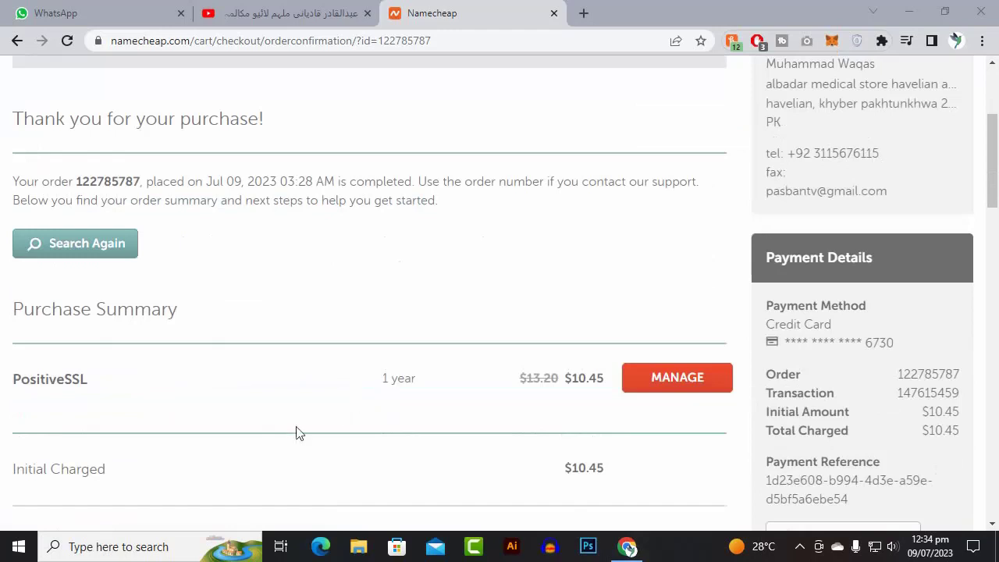
click(666, 389)
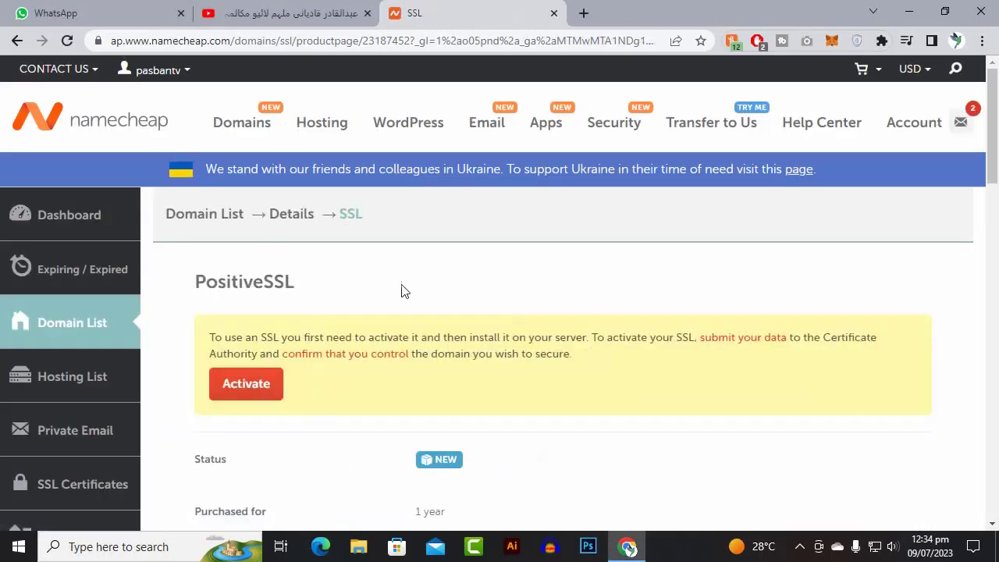
scroll(394, 293, down, 2)
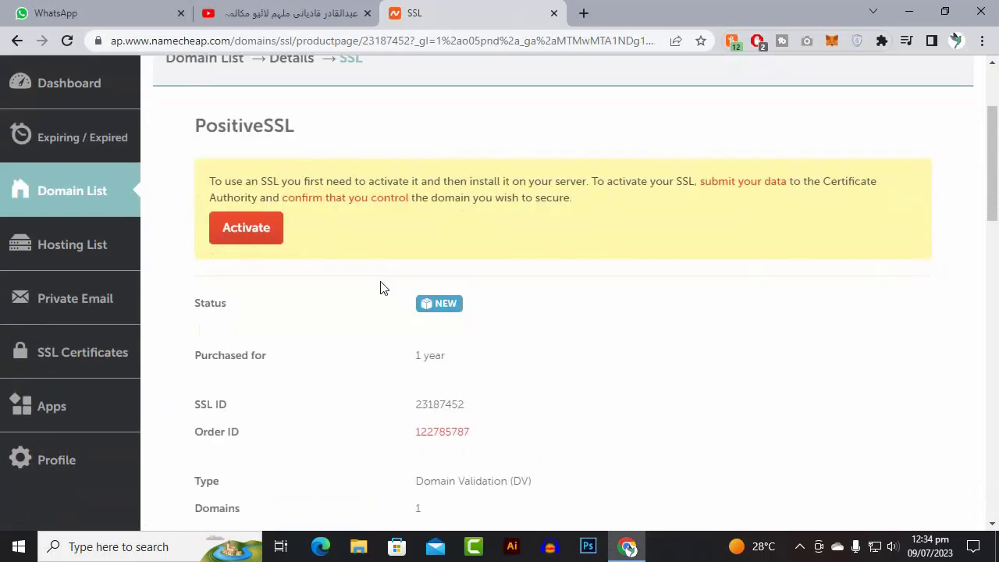
click(248, 228)
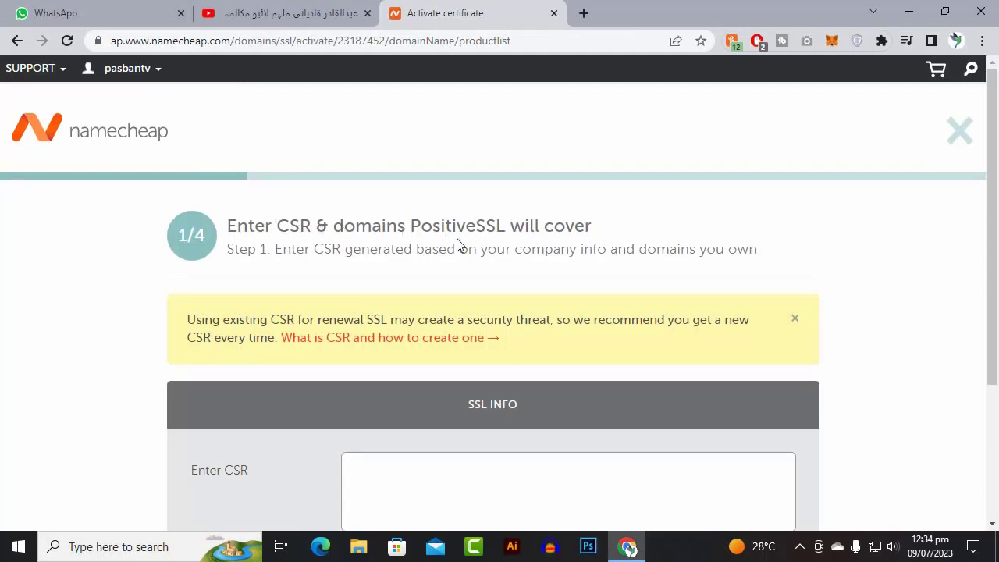
scroll(457, 244, down, 2)
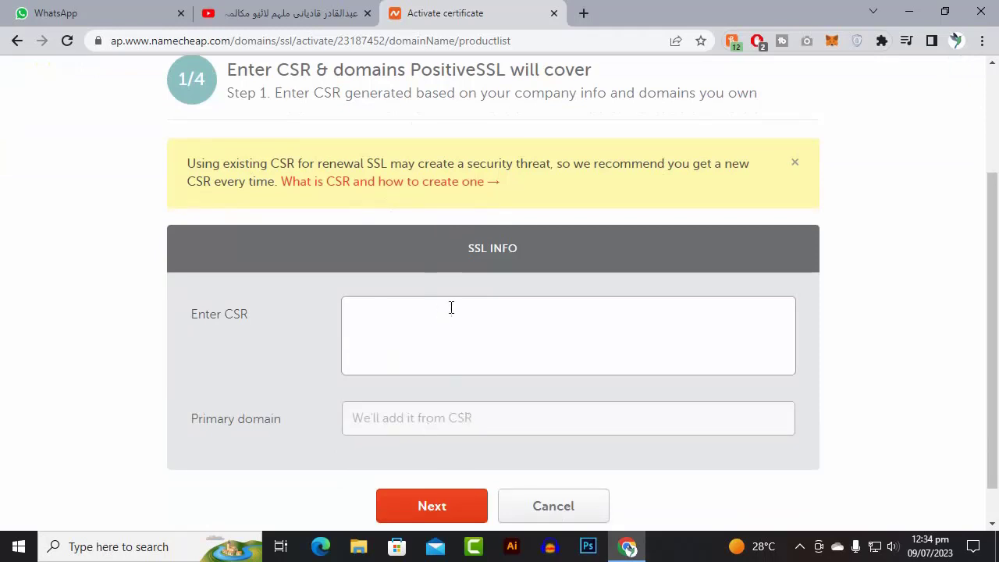
scroll(451, 307, down, 1)
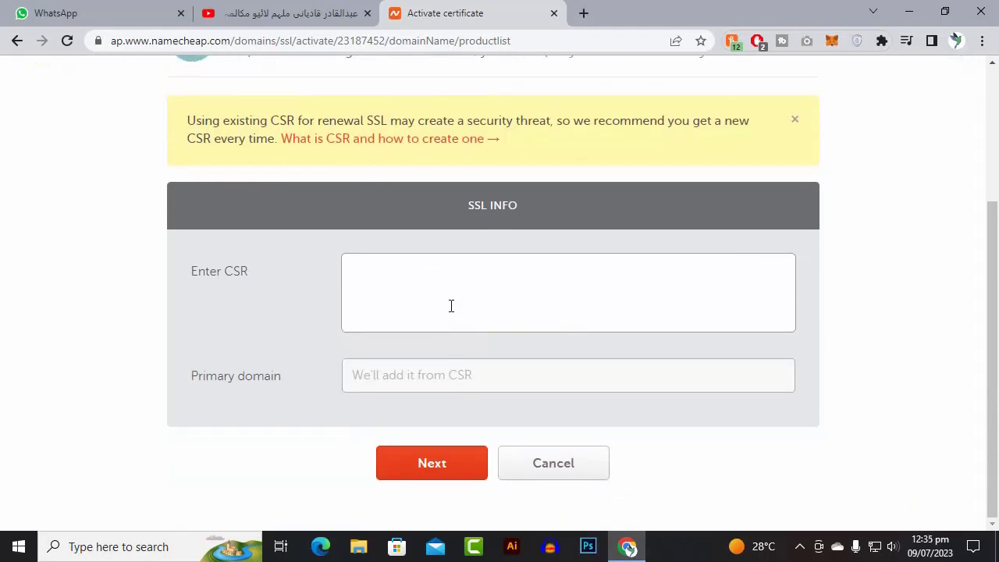
scroll(451, 306, up, 3)
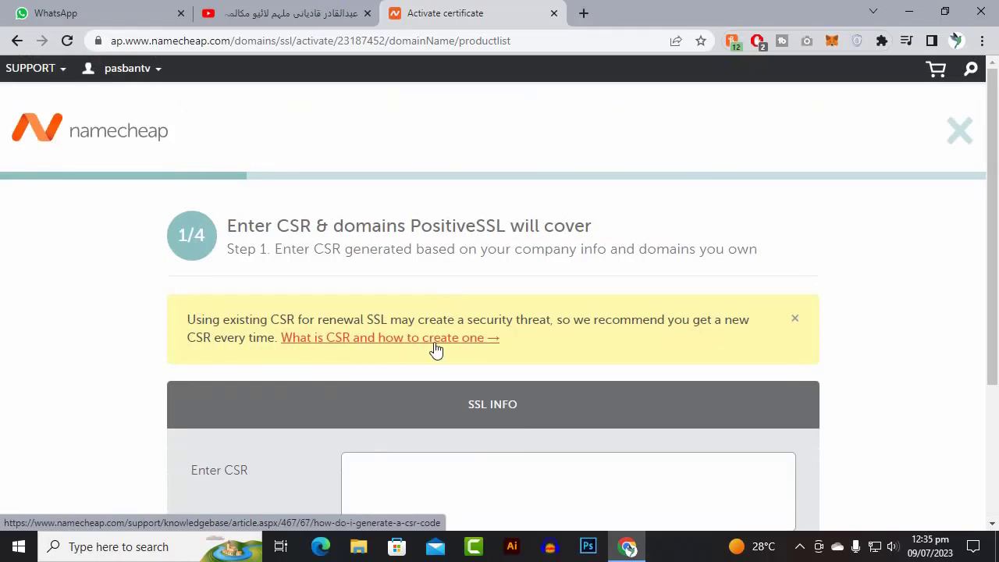
- Go from the Namecheap home page to the account dashboard and open the list of SSL certificates
click(118, 138)
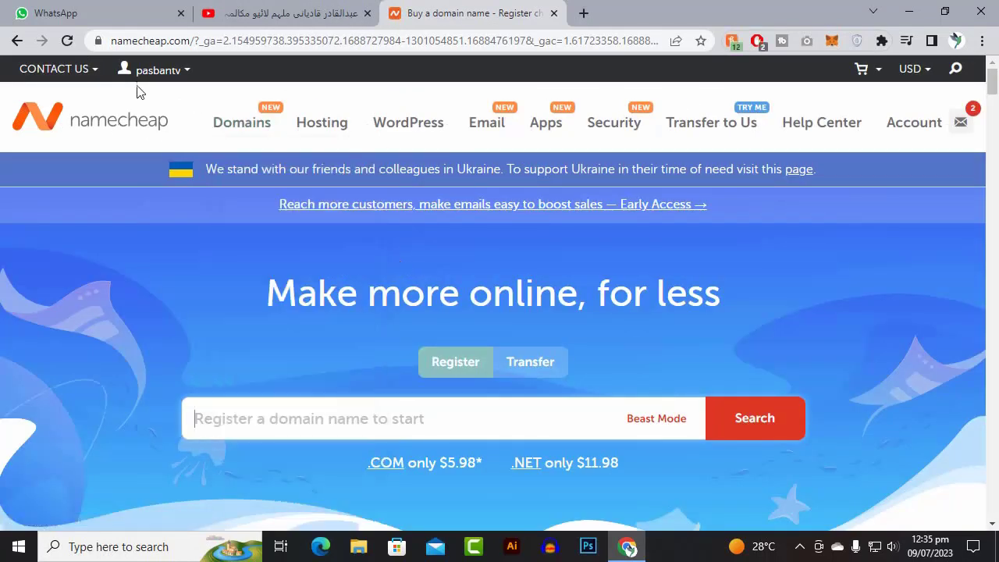
mouse_move(901, 77)
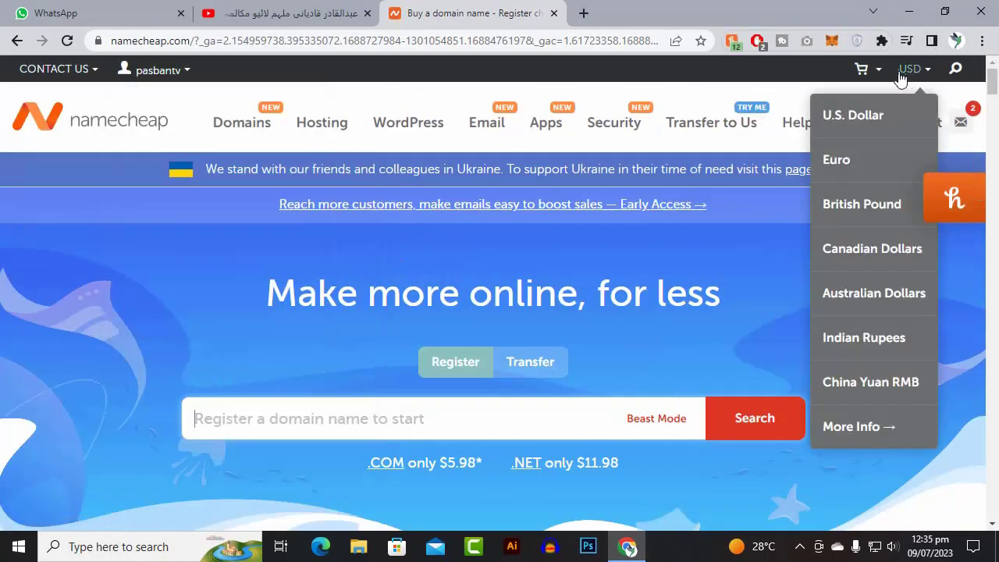
mouse_move(925, 123)
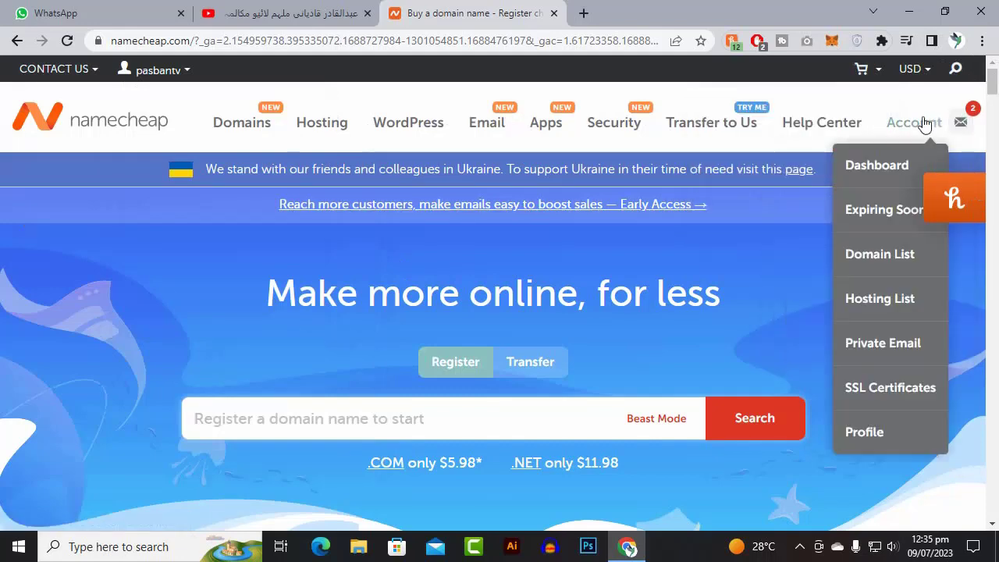
click(910, 164)
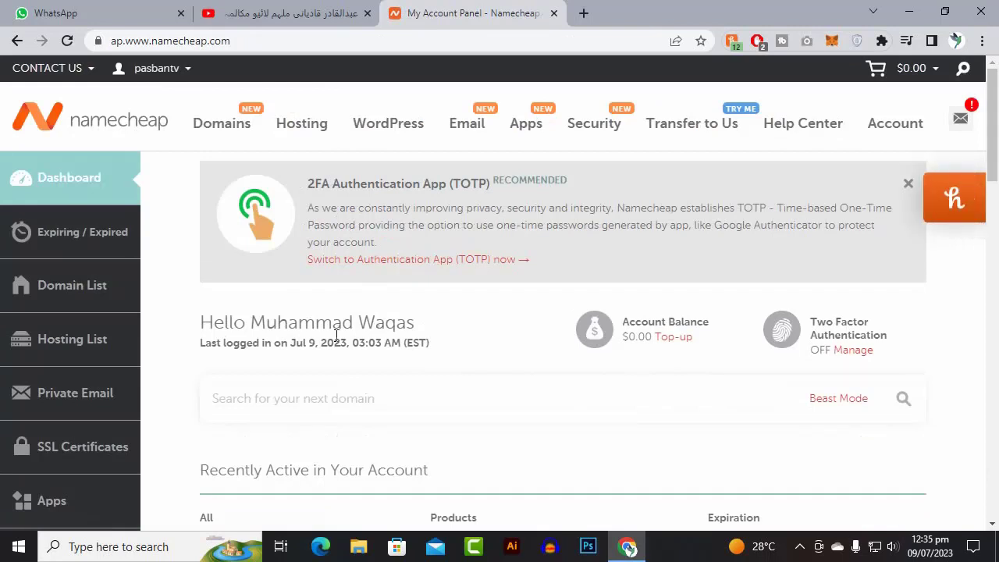
scroll(46, 367, down, 2)
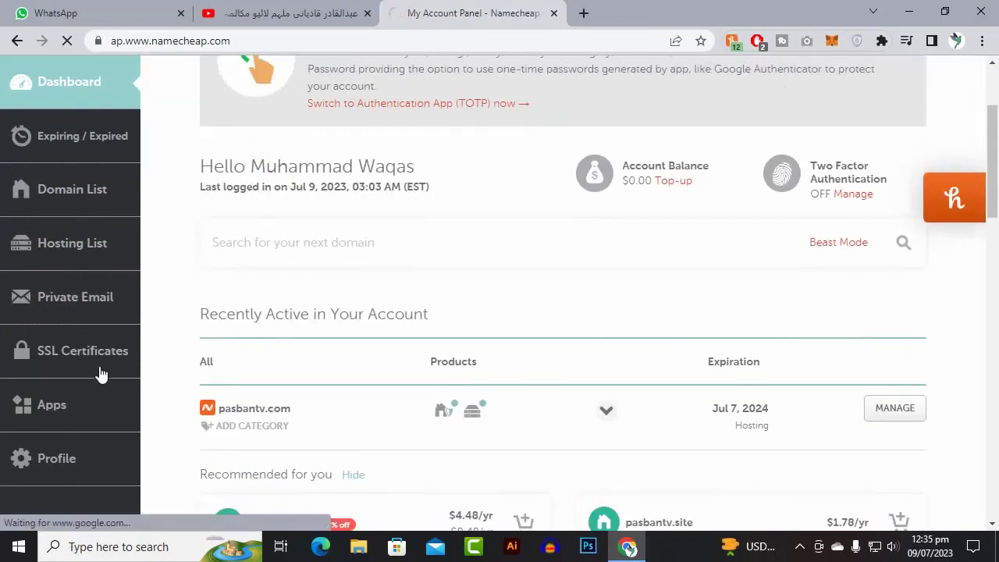
click(99, 374)
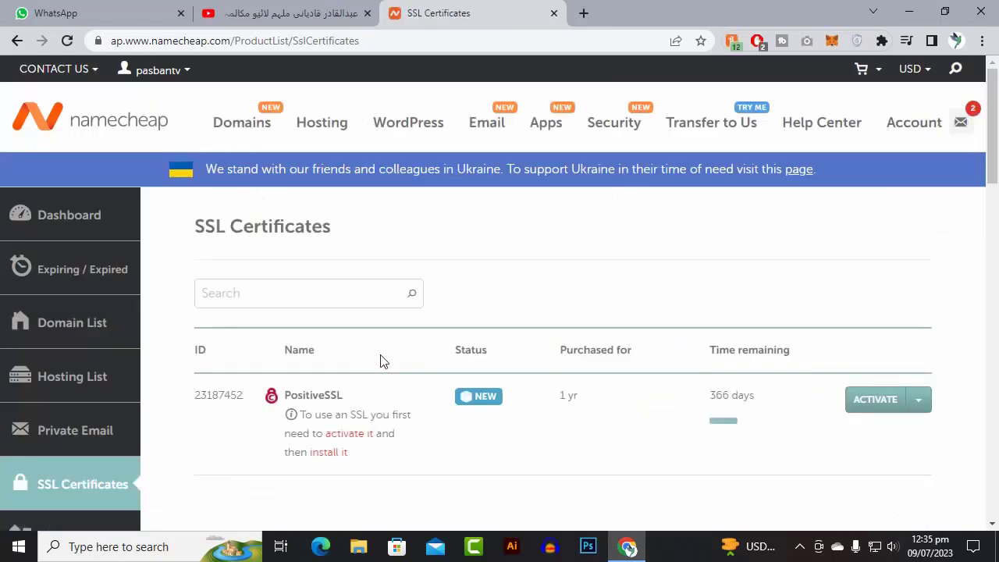
- Start activating the new PositiveSSL certificate from the list and review the CSR and primary domain form
scroll(380, 359, down, 1)
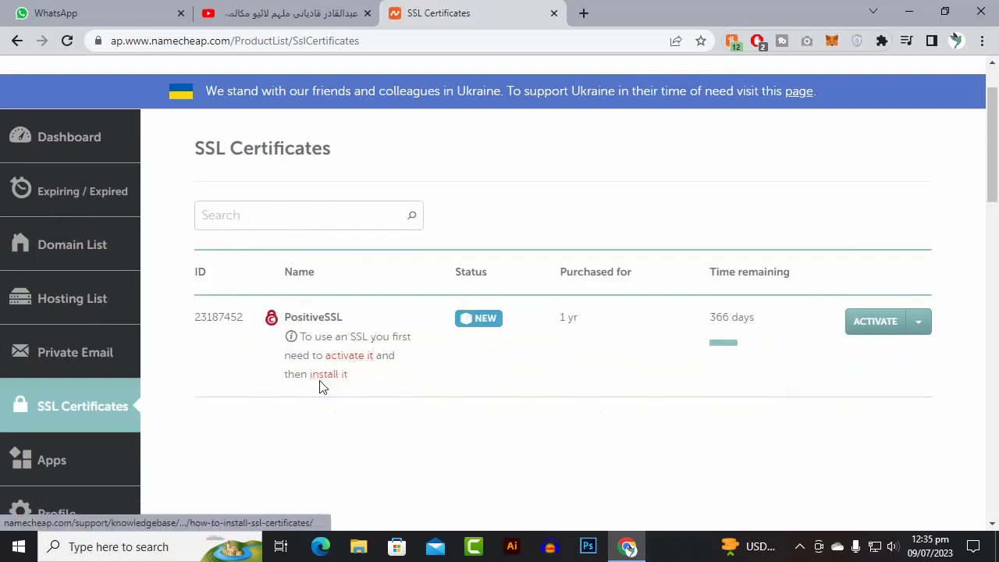
click(882, 331)
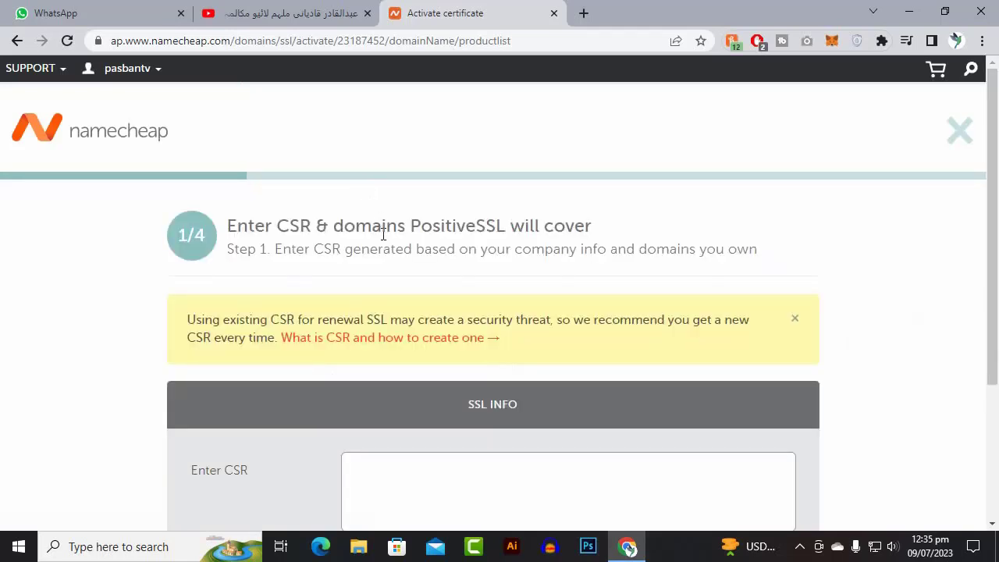
scroll(386, 242, down, 3)
scroll(388, 246, up, 2)
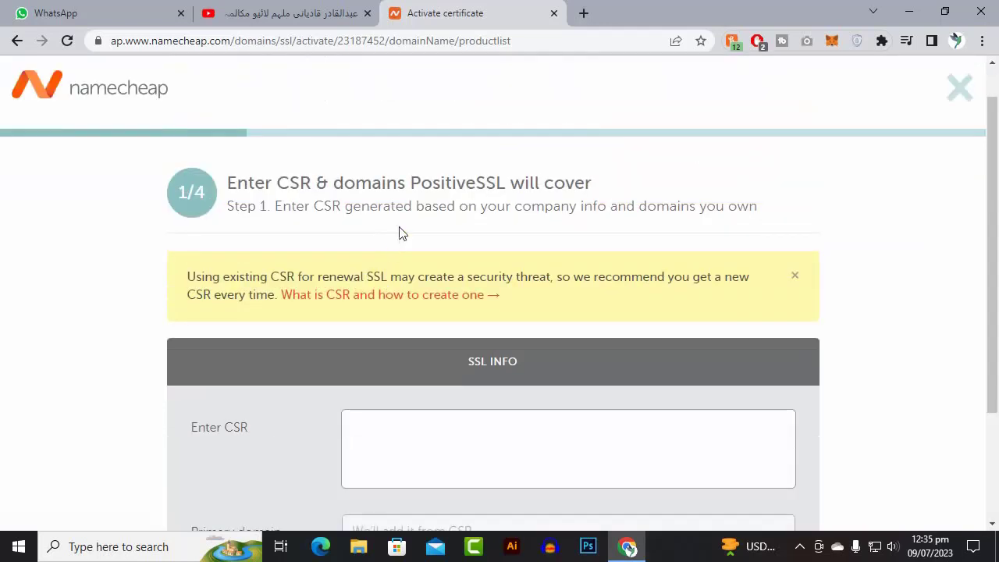
scroll(569, 395, down, 2)
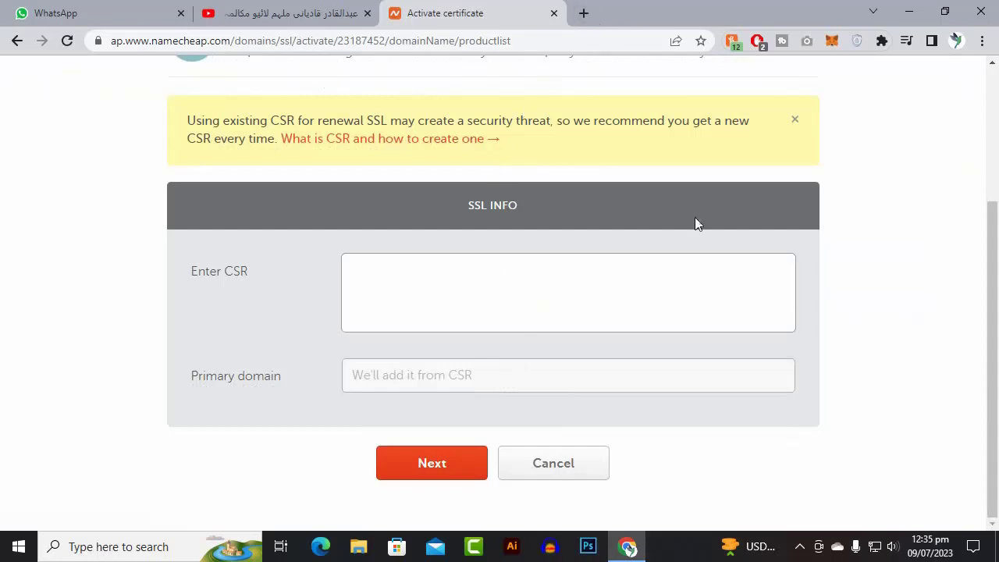
click(805, 549)
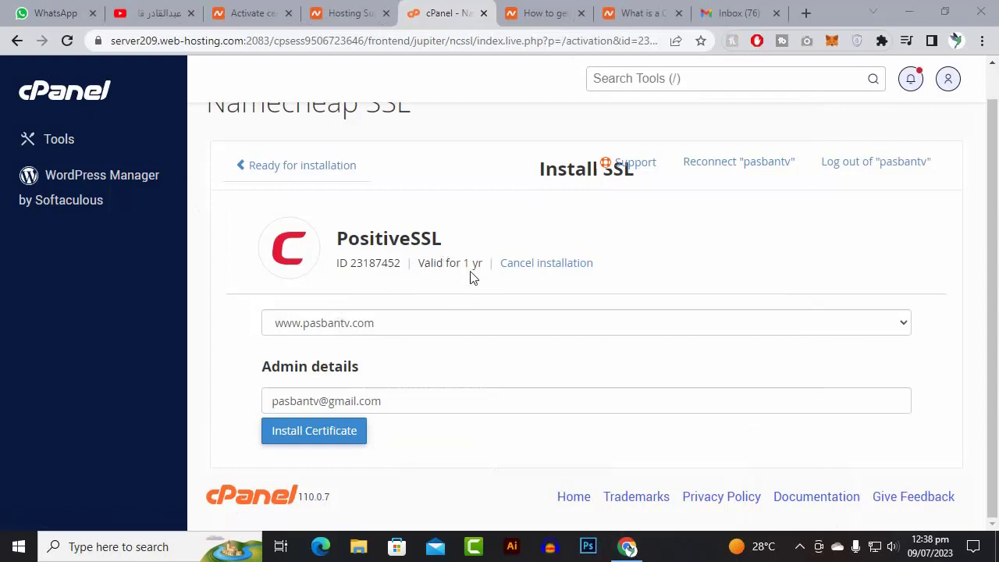
- Review the domain choices for the PositiveSSL installation and select pasbantv.com
click(373, 323)
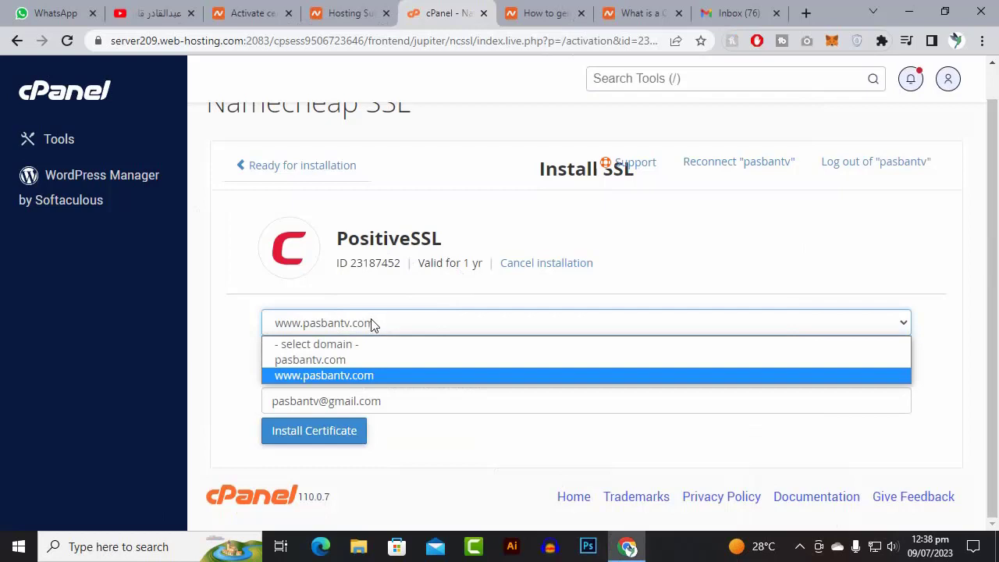
click(362, 379)
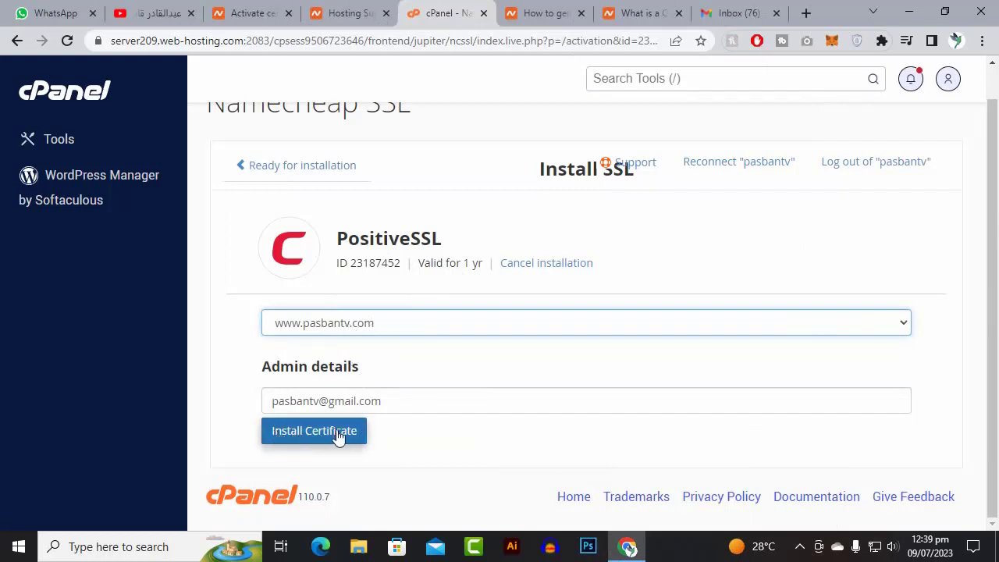
click(397, 325)
click(344, 358)
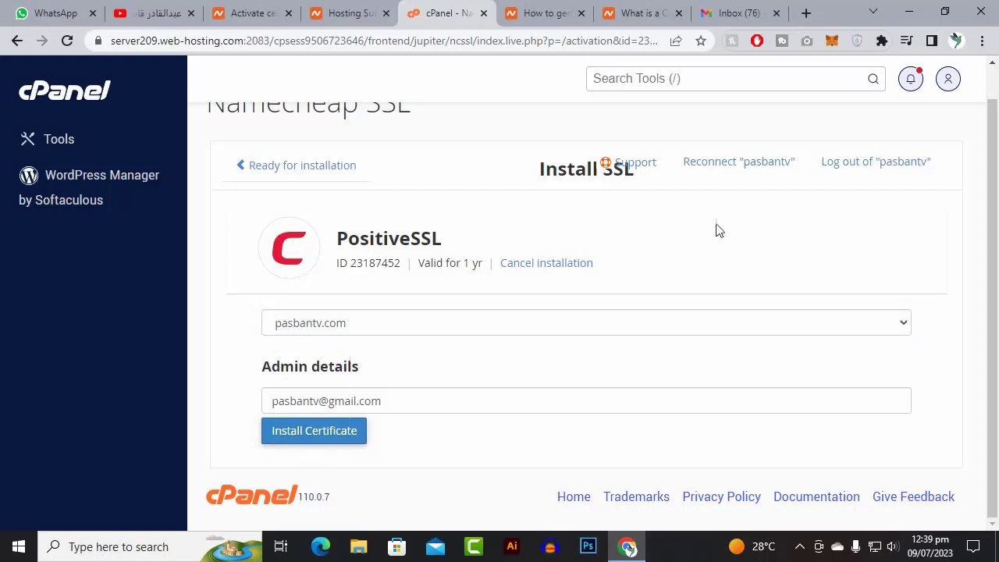
- Load google.com in a new browser tab and reveal its full web address to examine the https and www prefix
click(806, 13)
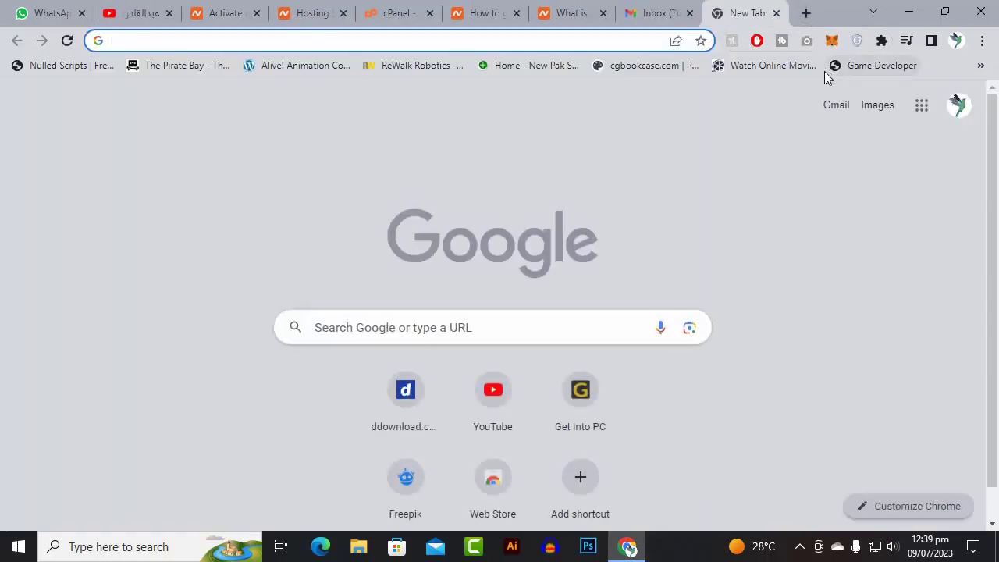
text(goo)
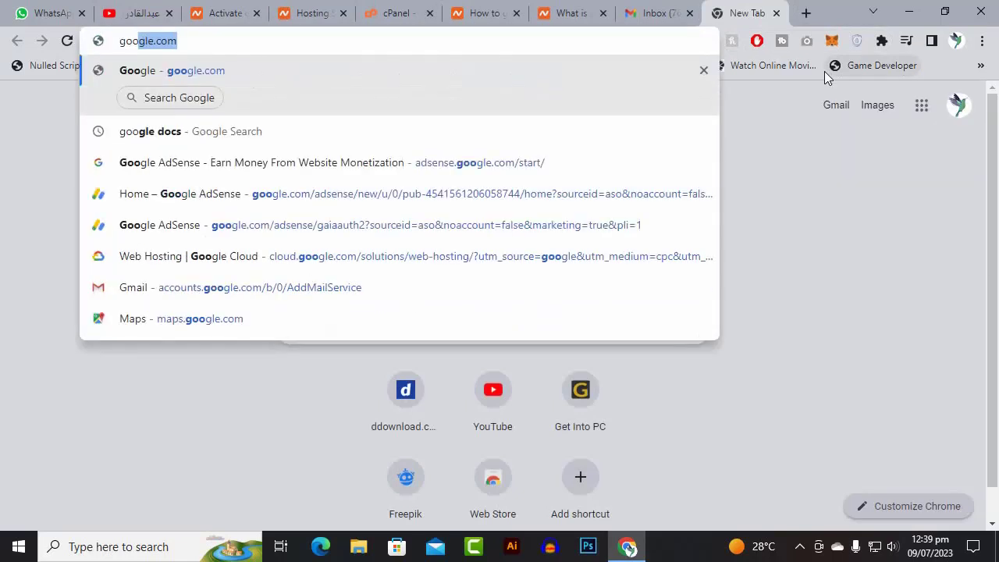
key(Return)
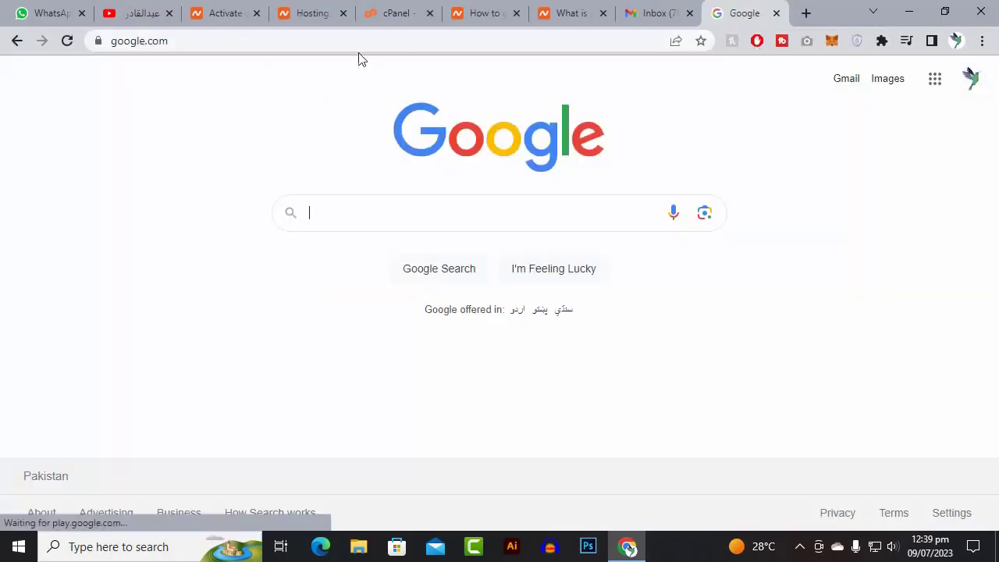
double_click(328, 42)
click(337, 39)
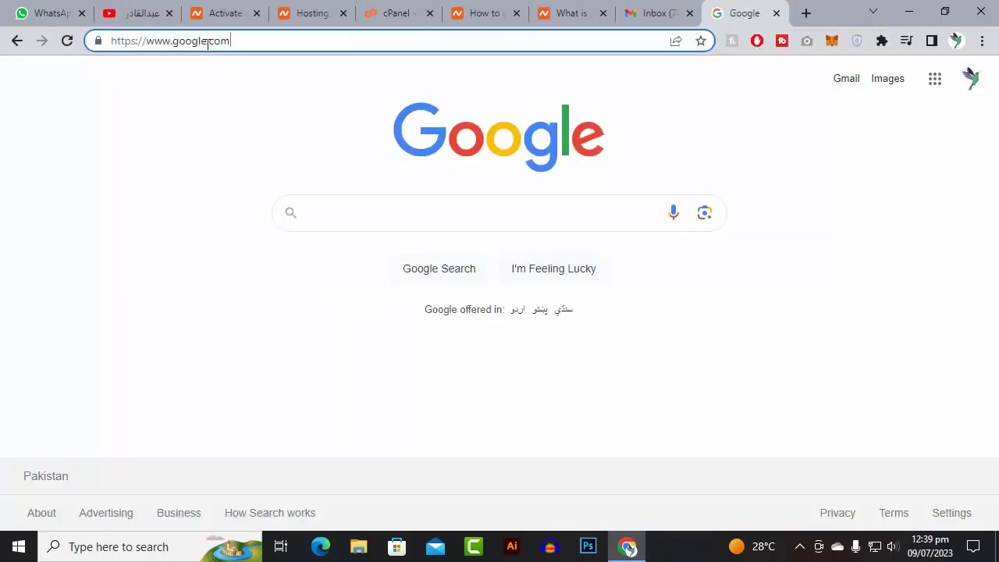
click(667, 10)
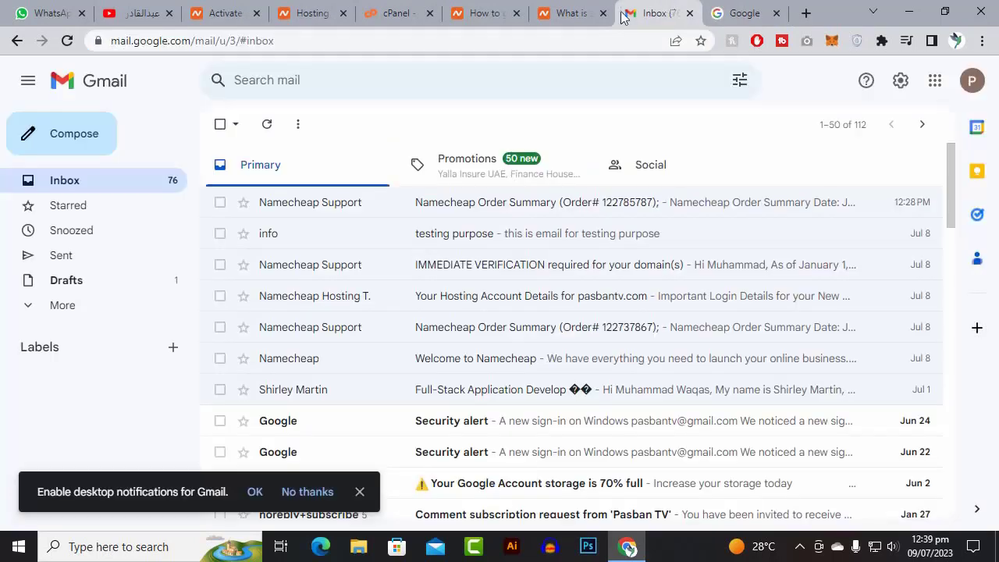
click(573, 6)
click(498, 10)
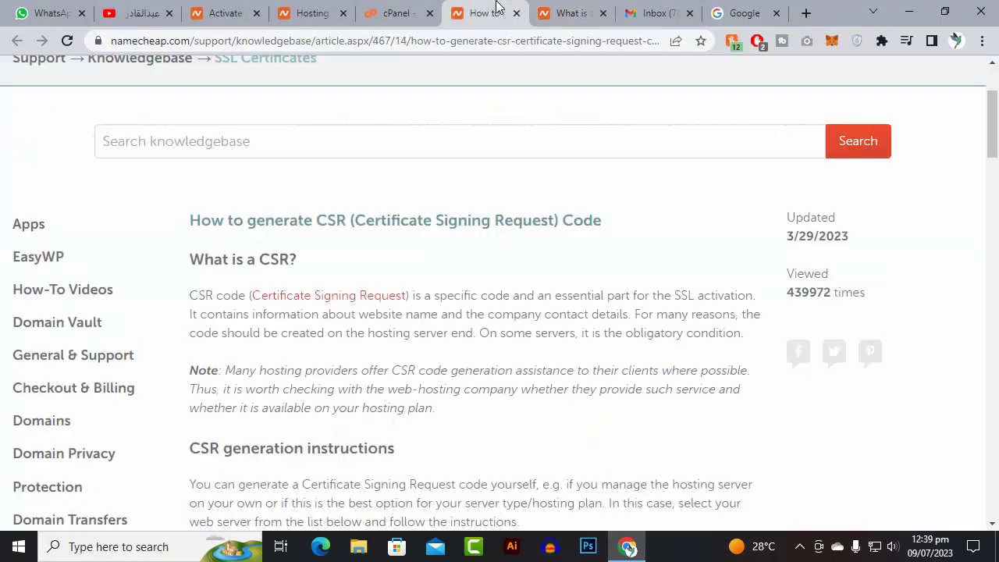
click(404, 7)
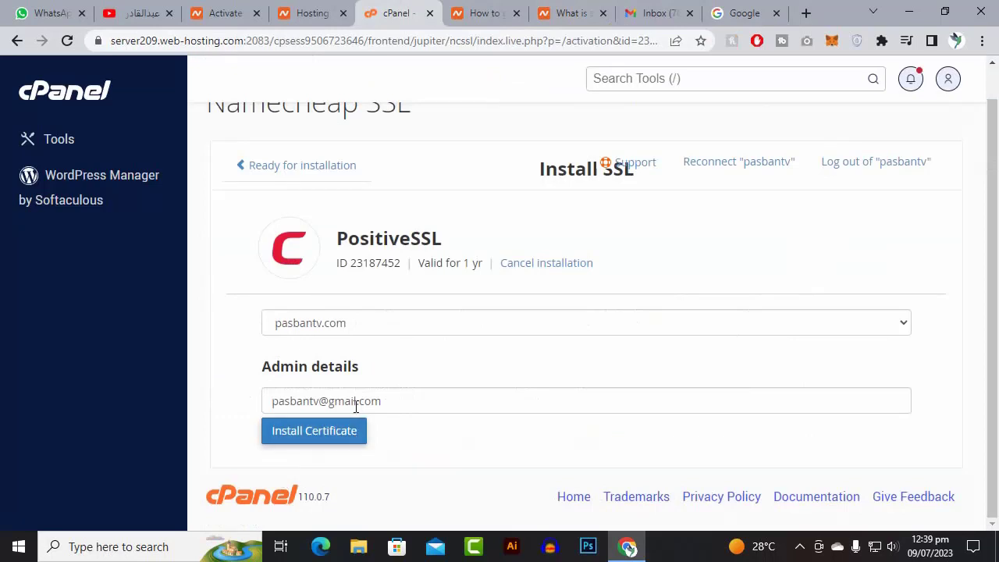
click(371, 325)
click(346, 375)
click(322, 434)
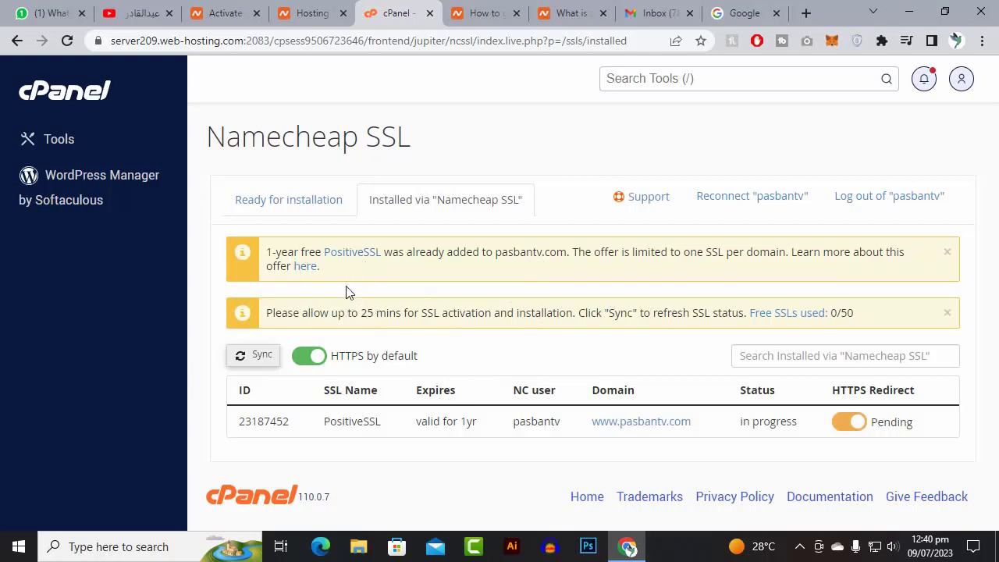
right_click(611, 429)
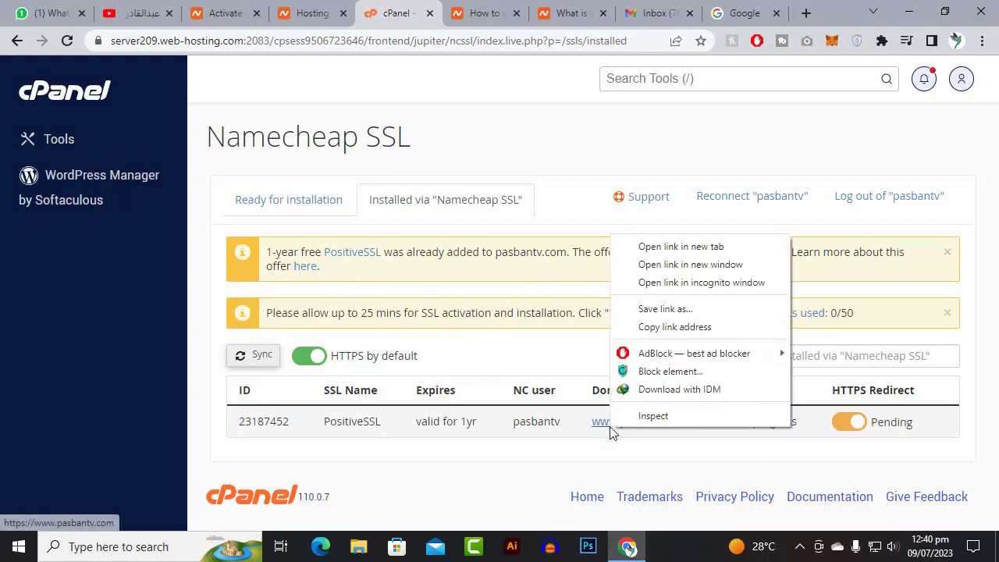
click(641, 246)
click(409, 11)
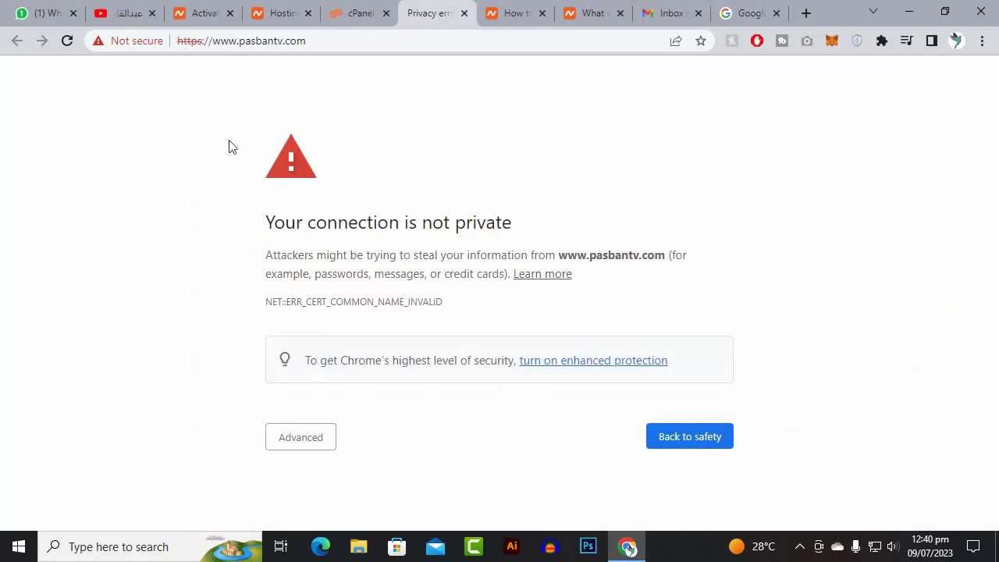
click(347, 41)
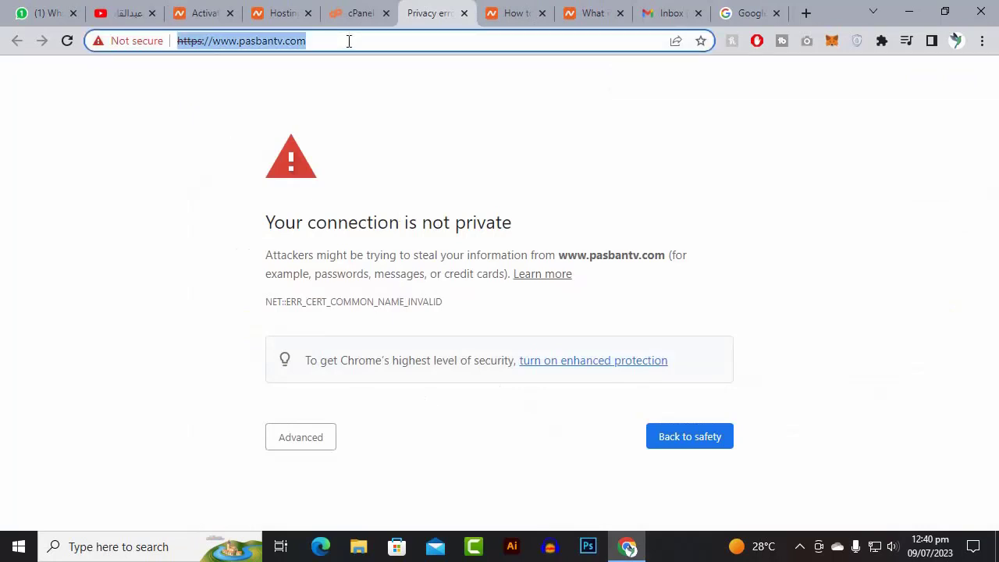
click(364, 164)
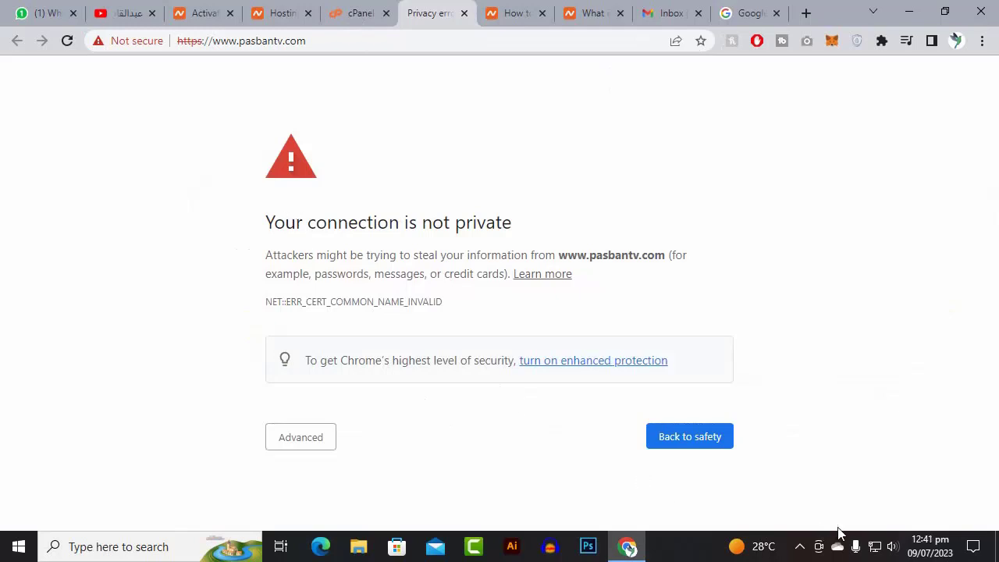
click(799, 545)
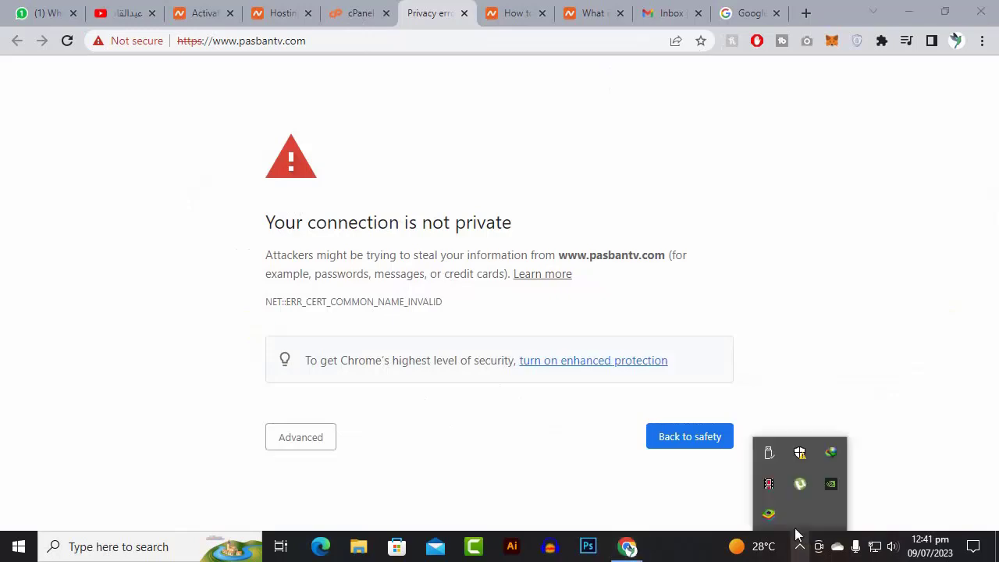